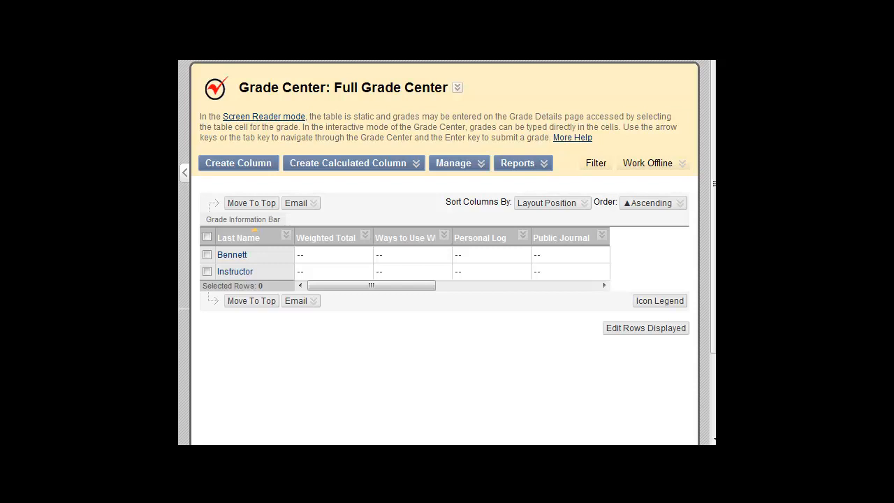
Go to the Grade Center Categories page via Manage
click(478, 163)
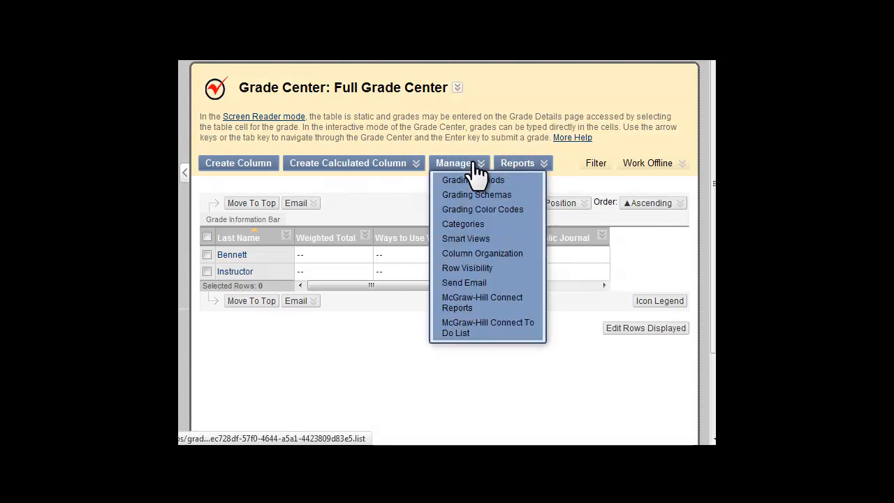
click(475, 223)
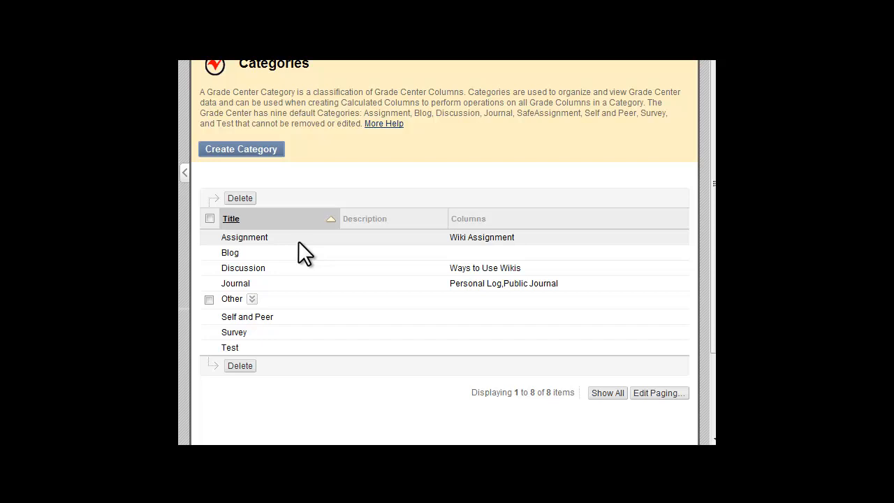
Create and submit a new category named Quiz
click(267, 153)
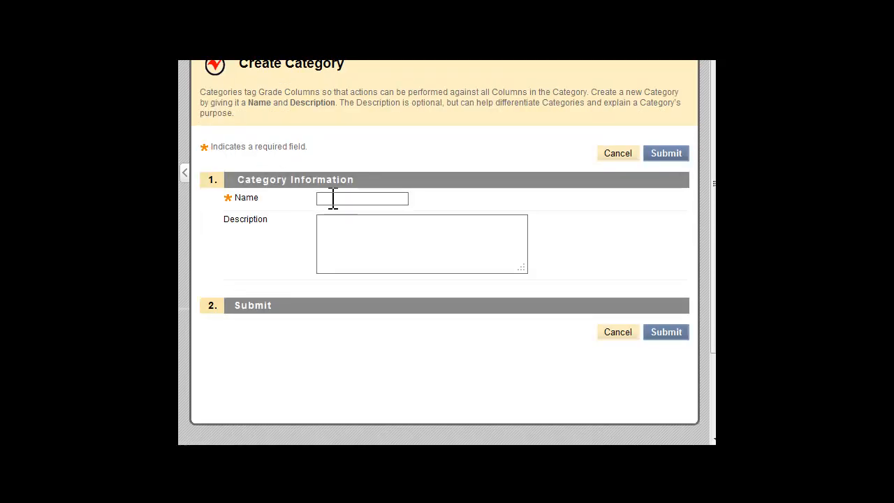
click(332, 200)
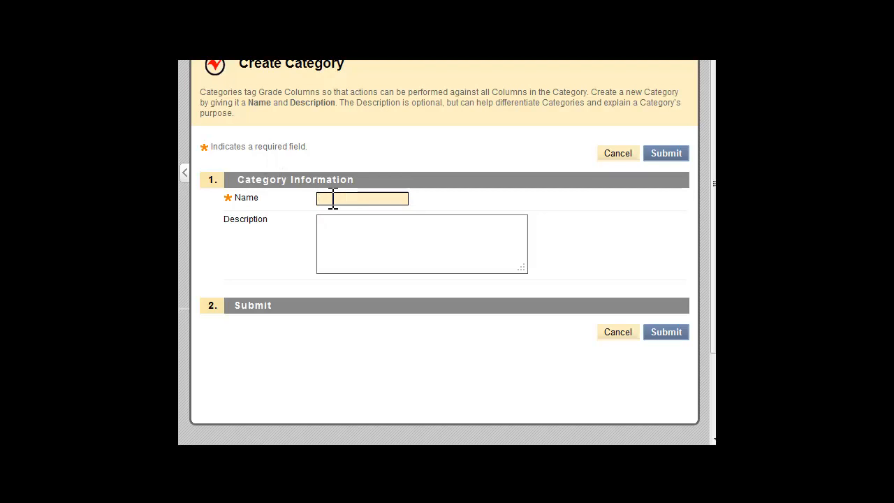
text(Qu)
text(iz)
click(664, 155)
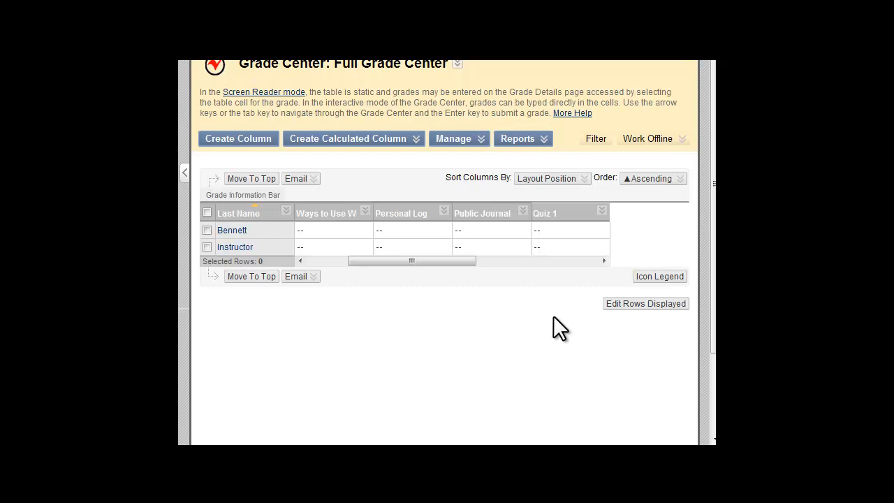
Edit the Quiz 1 column, set its Category to Quiz and submit
click(601, 212)
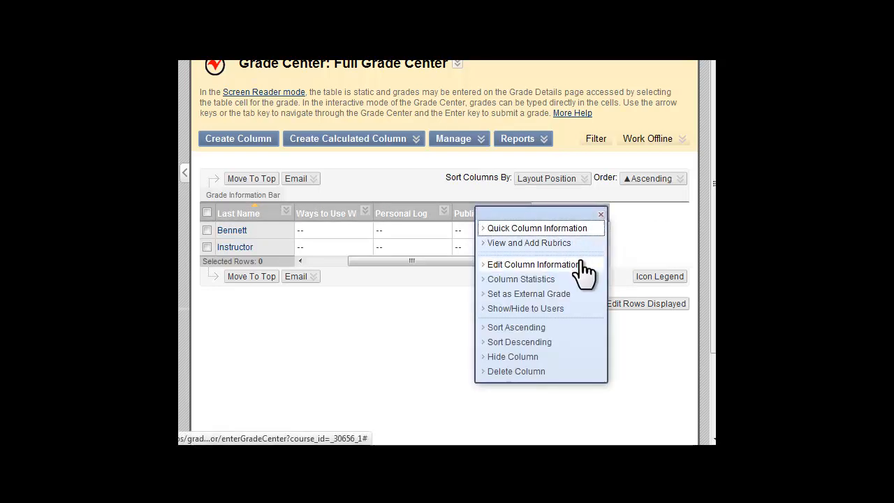
click(581, 264)
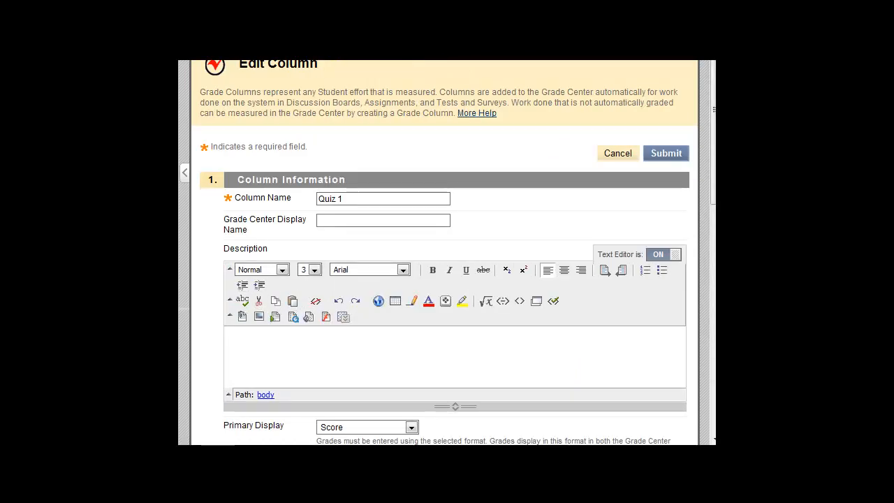
scroll(424, 405, down, 3)
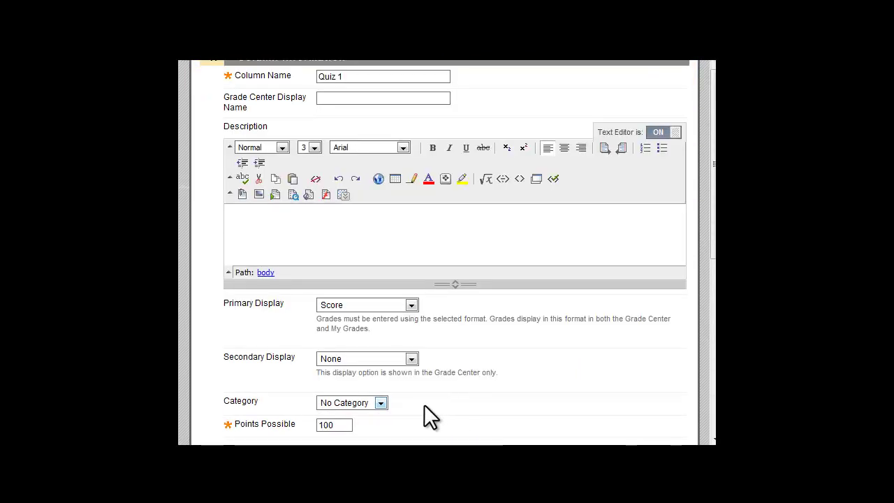
click(380, 403)
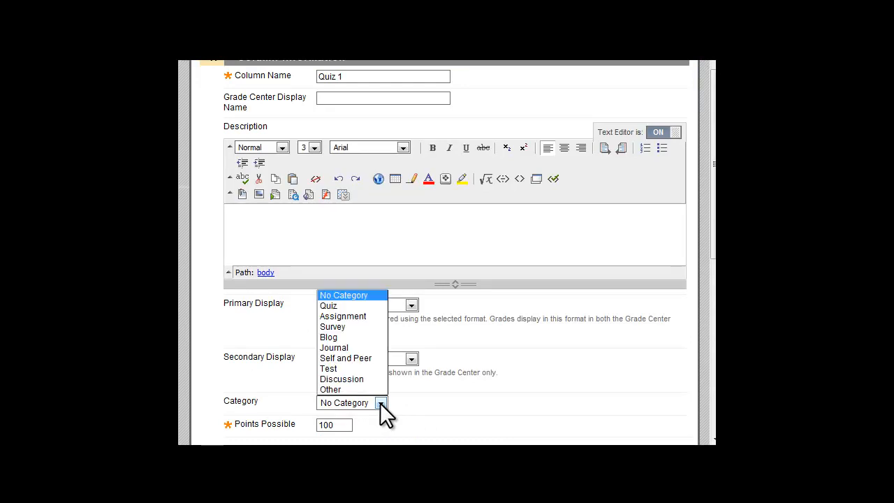
click(339, 306)
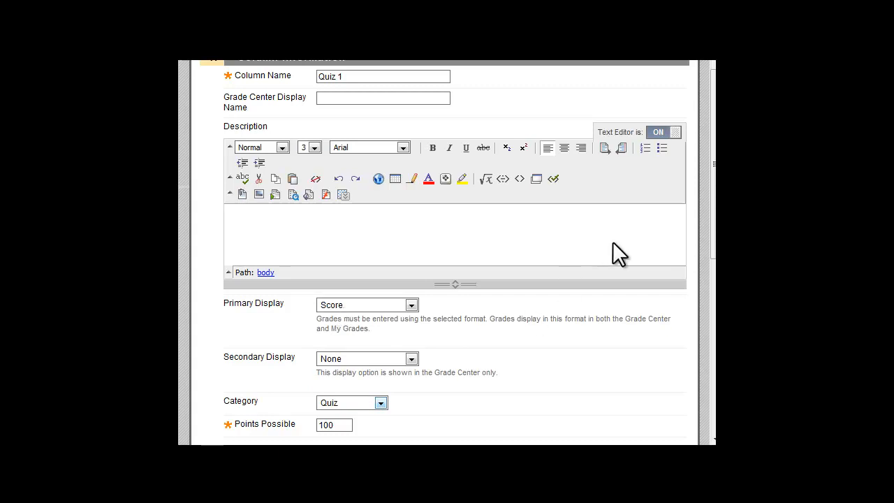
scroll(447, 252, down, 5)
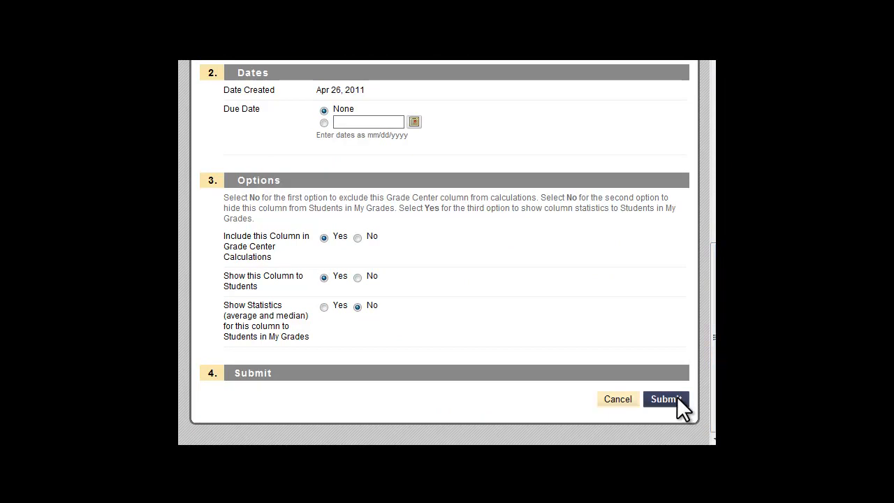
click(665, 399)
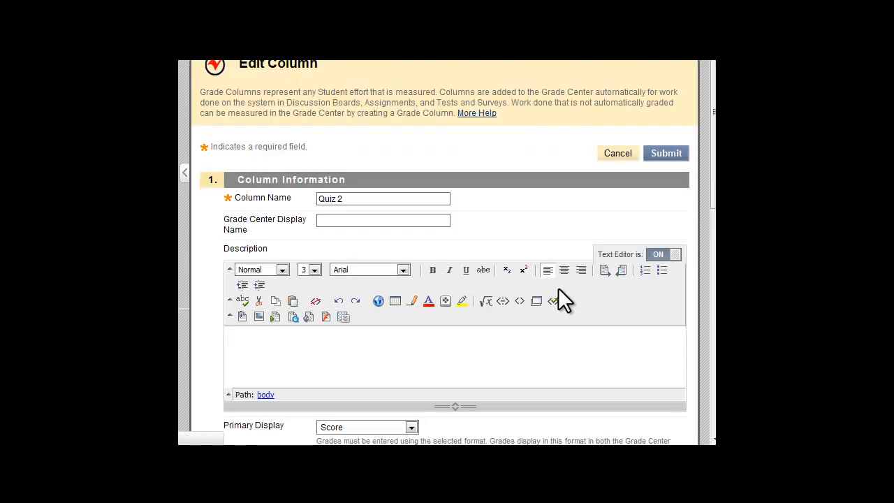
scroll(447, 279, down, 1)
scroll(711, 240, down, 2)
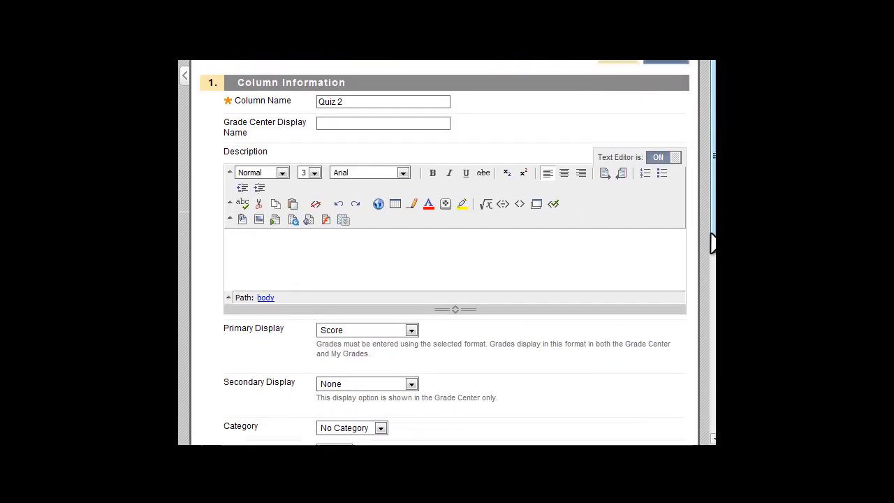
Set the Quiz 2 column's Category to Quiz
click(380, 417)
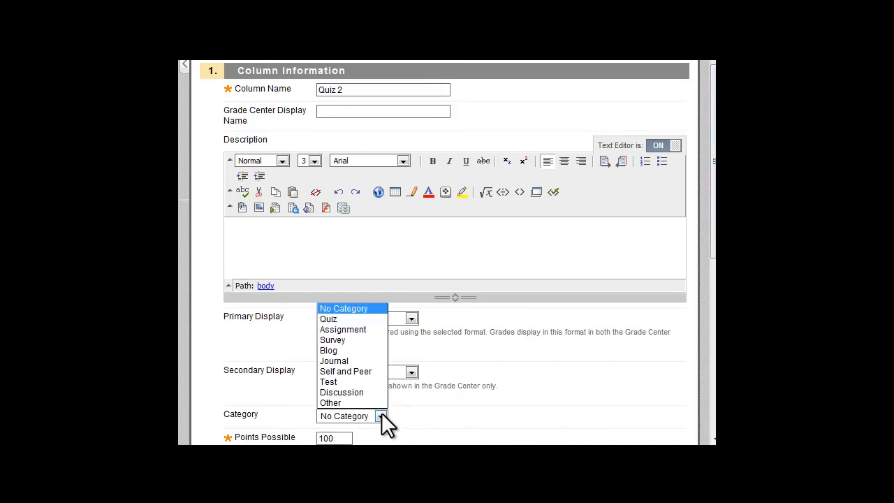
click(347, 318)
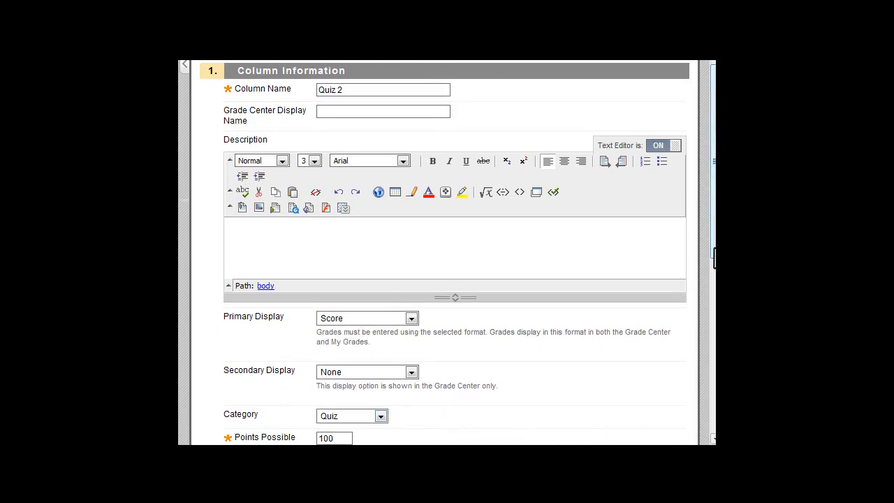
scroll(693, 304, up, 2)
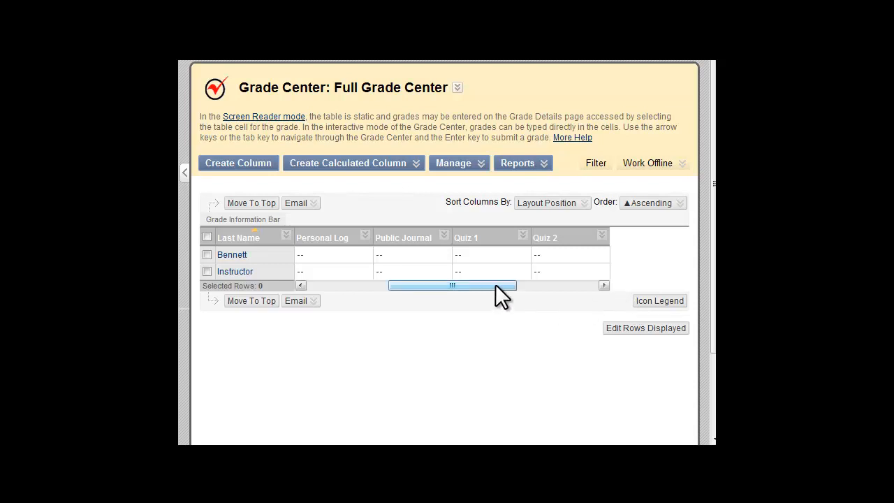
drag(495, 284, 431, 282)
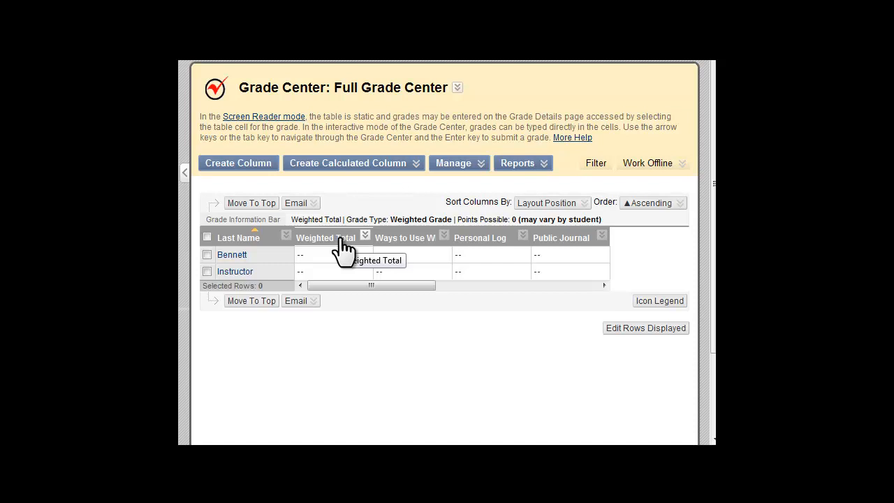
Open Edit Column Information for the Weighted Total column
click(365, 236)
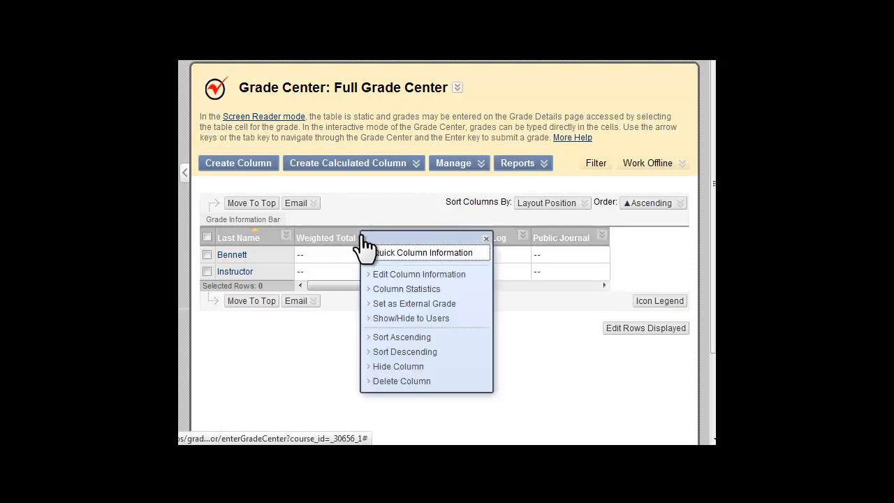
click(376, 281)
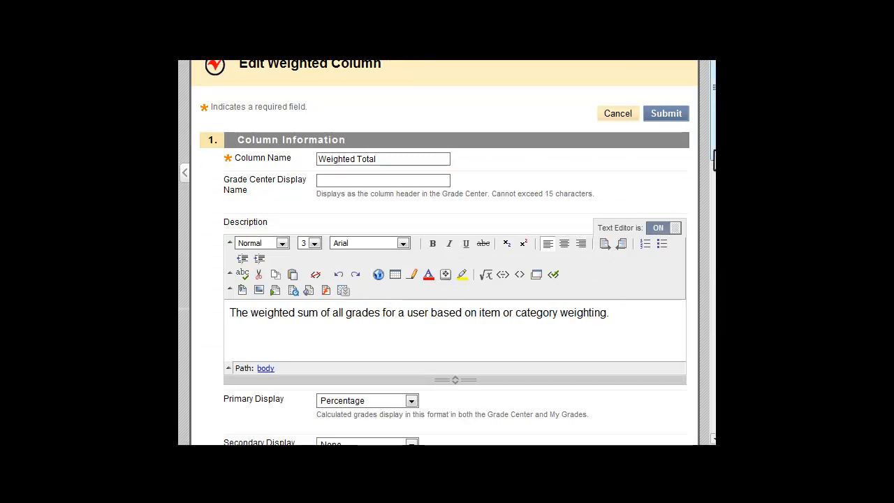
drag(714, 162, 714, 239)
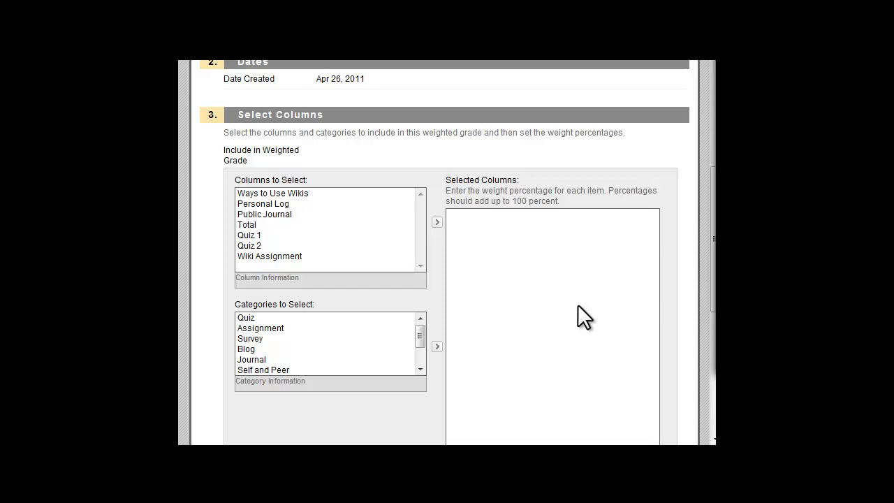
Move the Assignment and Quiz categories and the Personal Log column into the weighted total selection
click(271, 327)
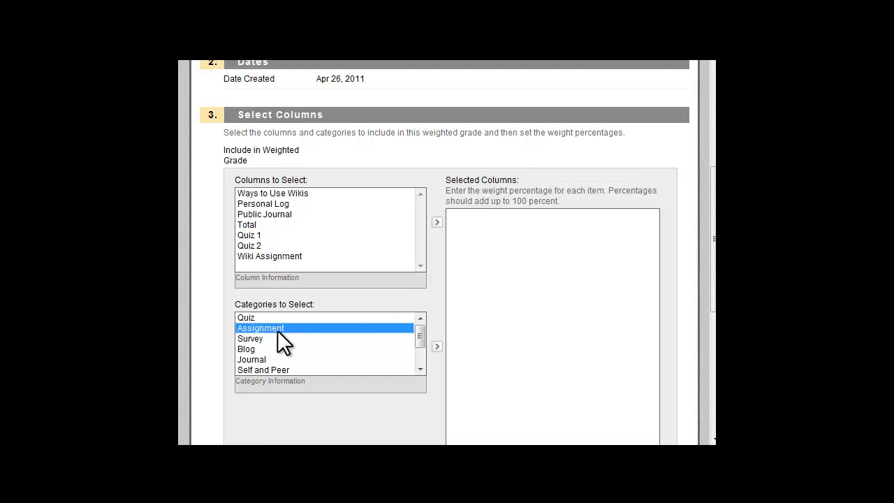
click(437, 347)
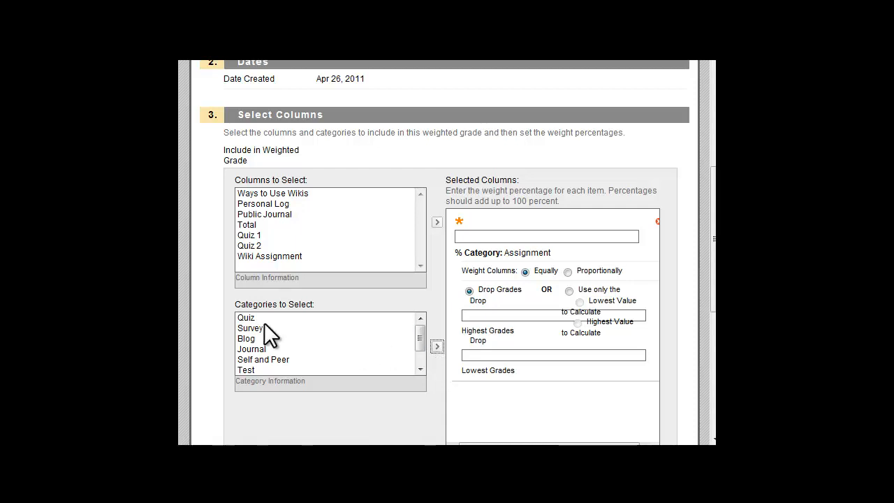
click(250, 317)
click(437, 348)
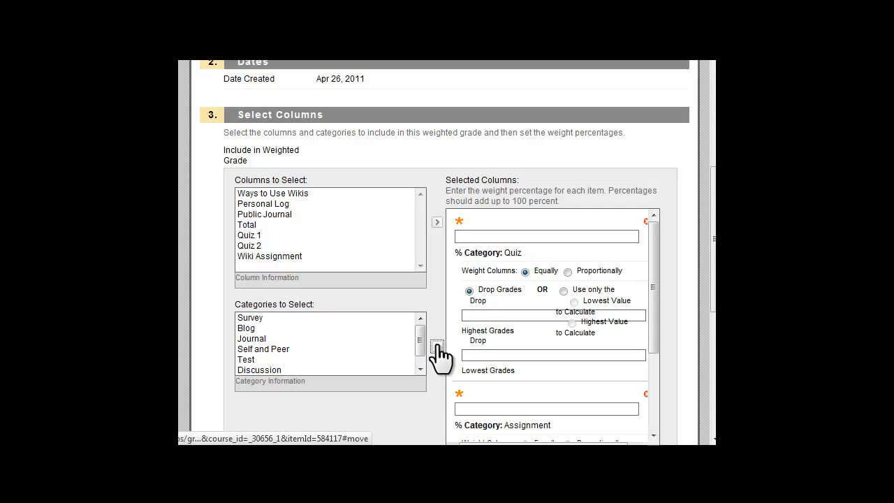
click(278, 205)
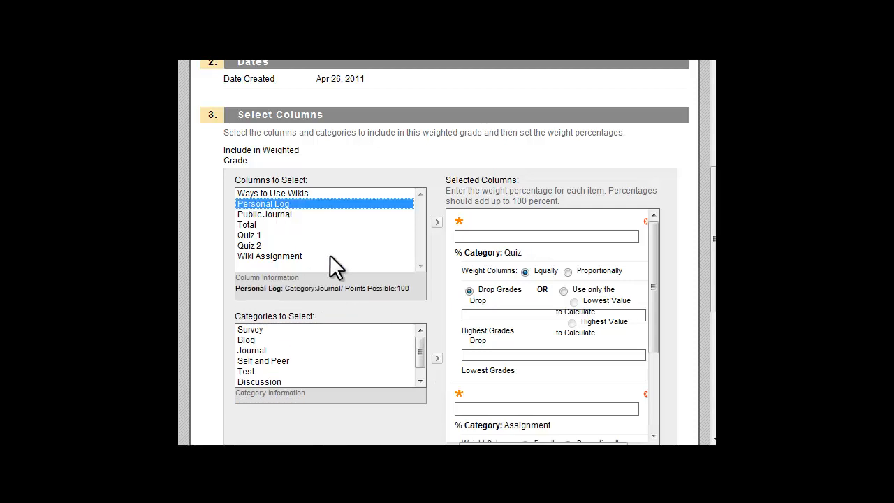
click(437, 222)
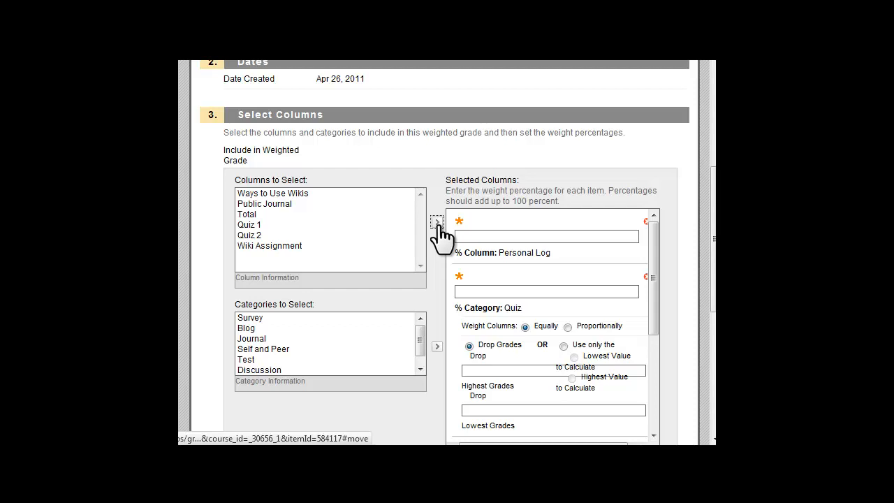
Enter weights Personal Log 10%, Quiz 60%, Assignment 30% for a 100% total
click(522, 236)
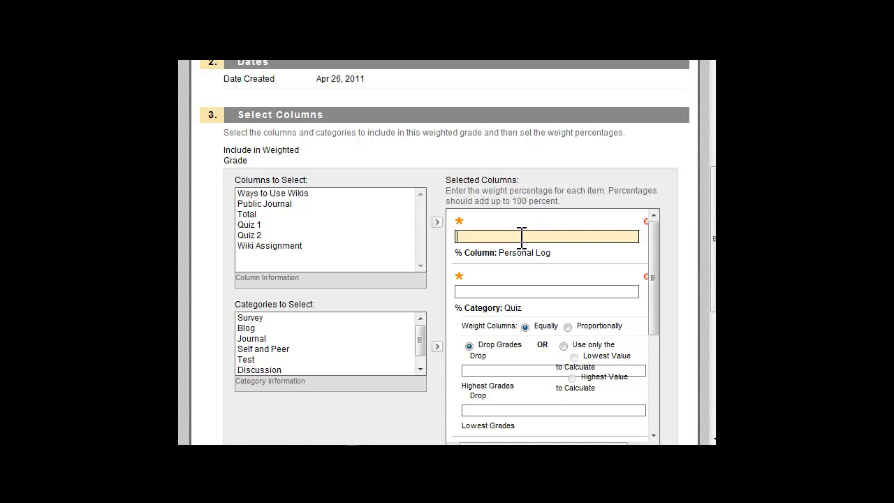
text(10)
click(522, 291)
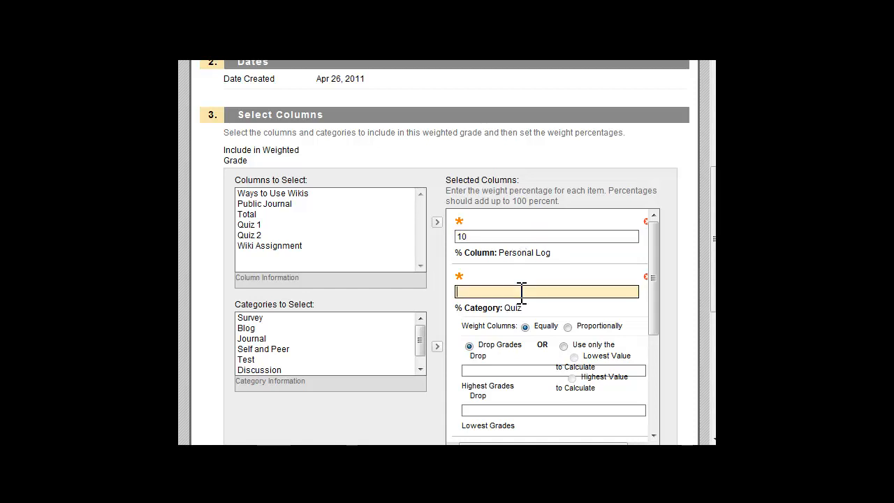
text(60)
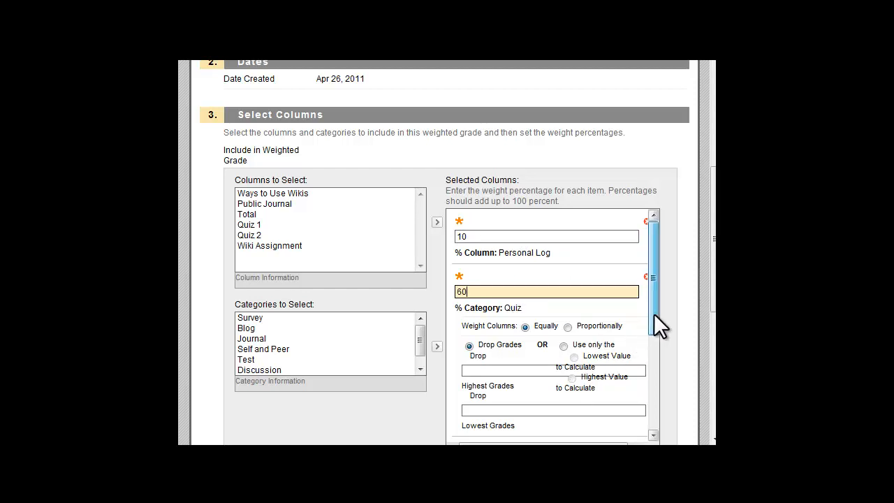
drag(654, 313, 650, 364)
click(599, 364)
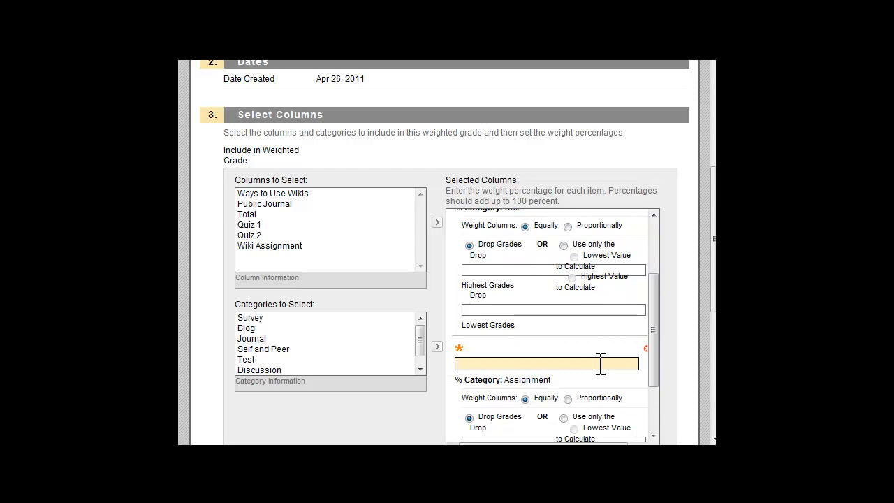
text(30)
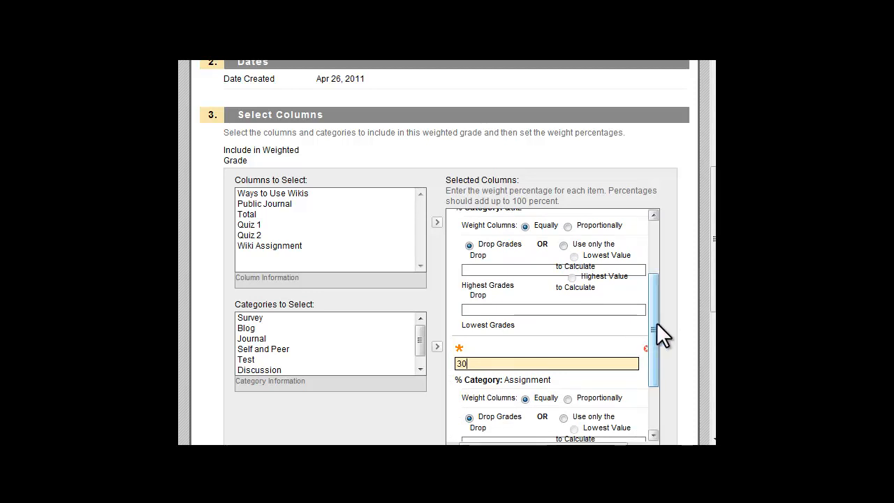
scroll(657, 322, down, 3)
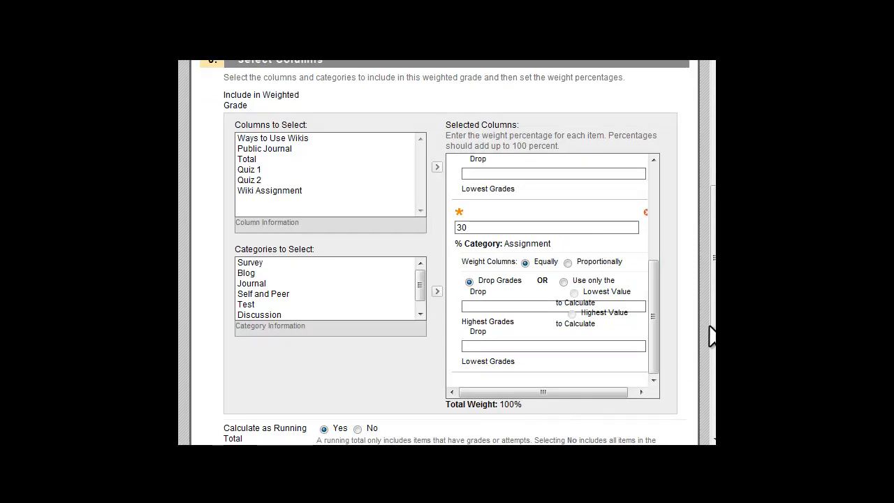
drag(713, 329, 714, 421)
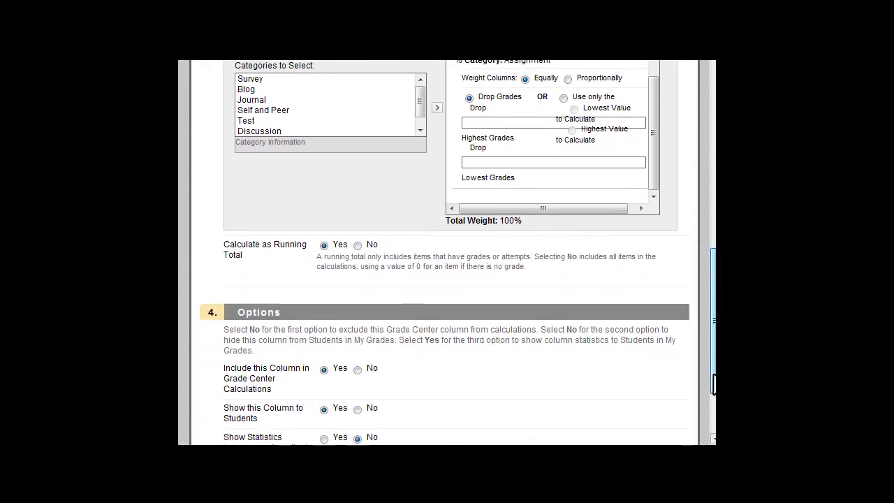